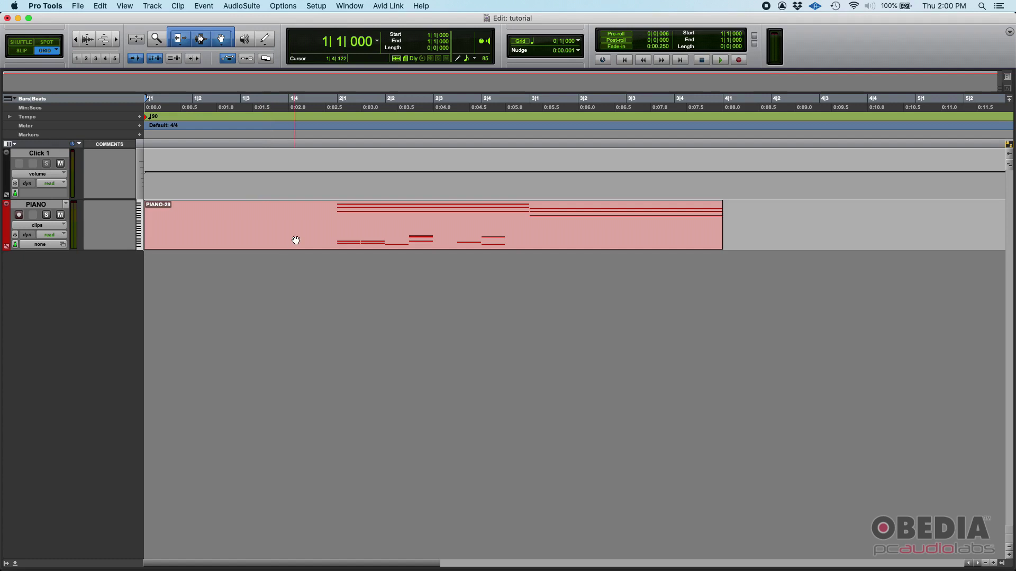
Step: Select the PIANO track and drag its lower edge to make it taller
{"action": "left_click", "coordinate": [33, 205]}
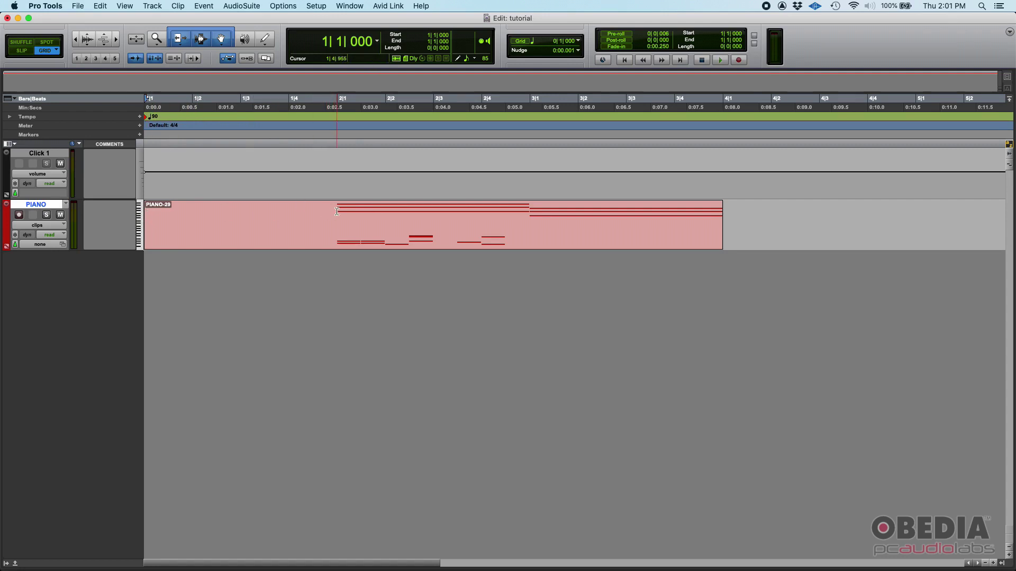
{"action": "left_click", "coordinate": [338, 99]}
{"action": "left_click_drag", "start_coordinate": [64, 249], "coordinate": [67, 281]}
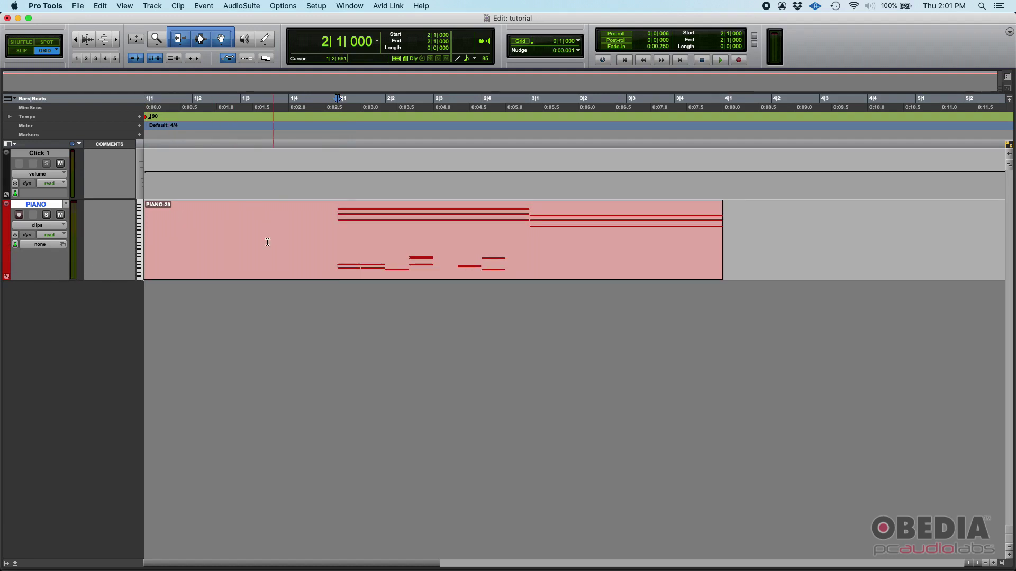
Step: Confirm the piano notes begin at bar 2, then step the edit point back to 1|4
{"action": "left_click_drag", "start_coordinate": [334, 217], "coordinate": [159, 217]}
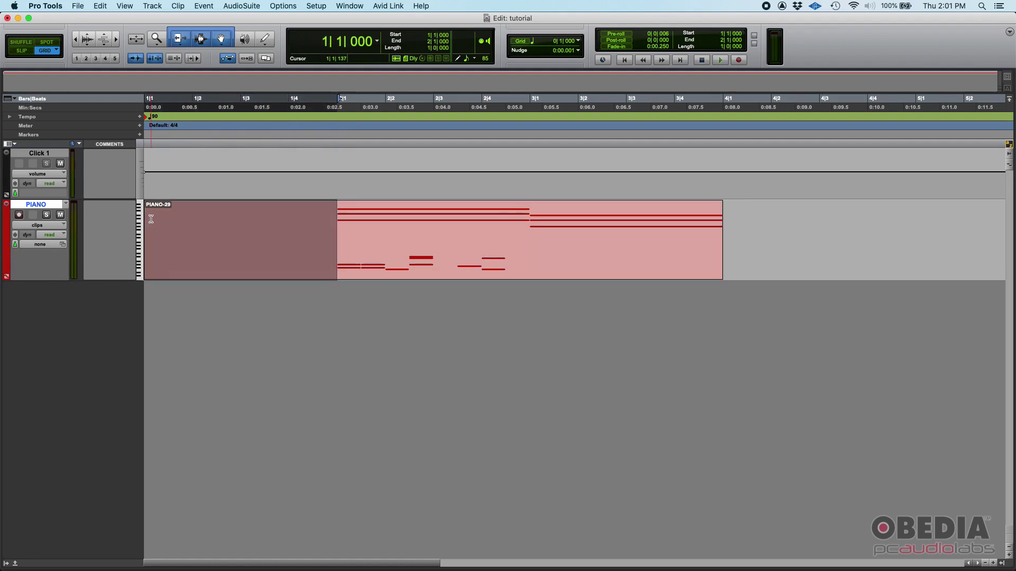
{"action": "left_click", "coordinate": [338, 214]}
{"action": "left_click_drag", "start_coordinate": [337, 214], "coordinate": [626, 213]}
{"action": "left_click", "coordinate": [355, 211]}
{"action": "left_click", "coordinate": [530, 213], "text": "shift"}
{"action": "left_click", "coordinate": [530, 213]}
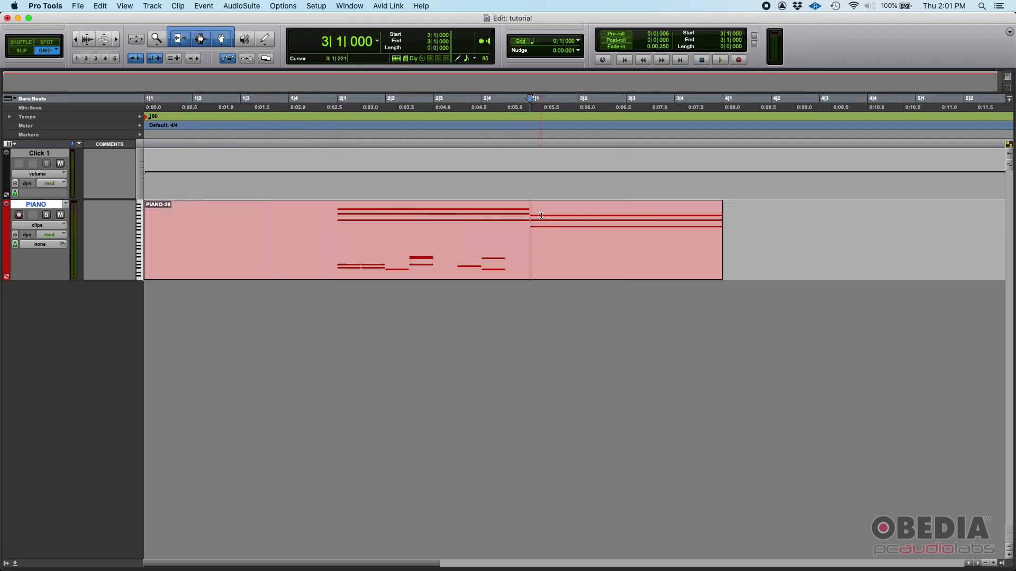
{"action": "left_click", "coordinate": [337, 213]}
{"action": "key", "text": "KP_Subtract"}
{"action": "key", "text": "KP_Add"}
{"action": "left_click_drag", "start_coordinate": [339, 211], "coordinate": [431, 214]}
{"action": "left_click", "coordinate": [335, 211]}
{"action": "left_click", "coordinate": [409, 262]}
{"action": "left_click", "coordinate": [334, 206]}
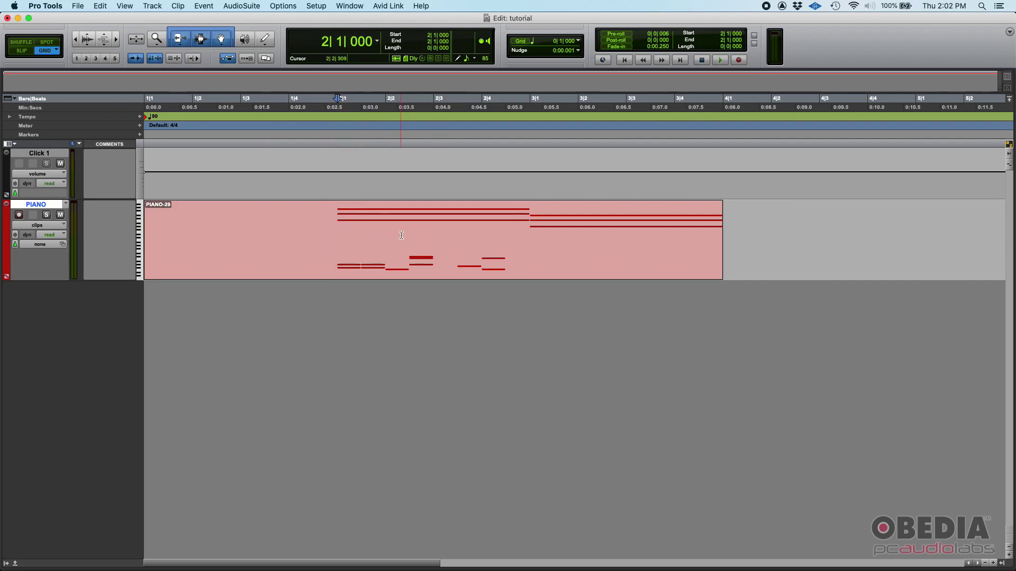
{"action": "left_click", "coordinate": [329, 217]}
{"action": "left_click", "coordinate": [339, 139]}
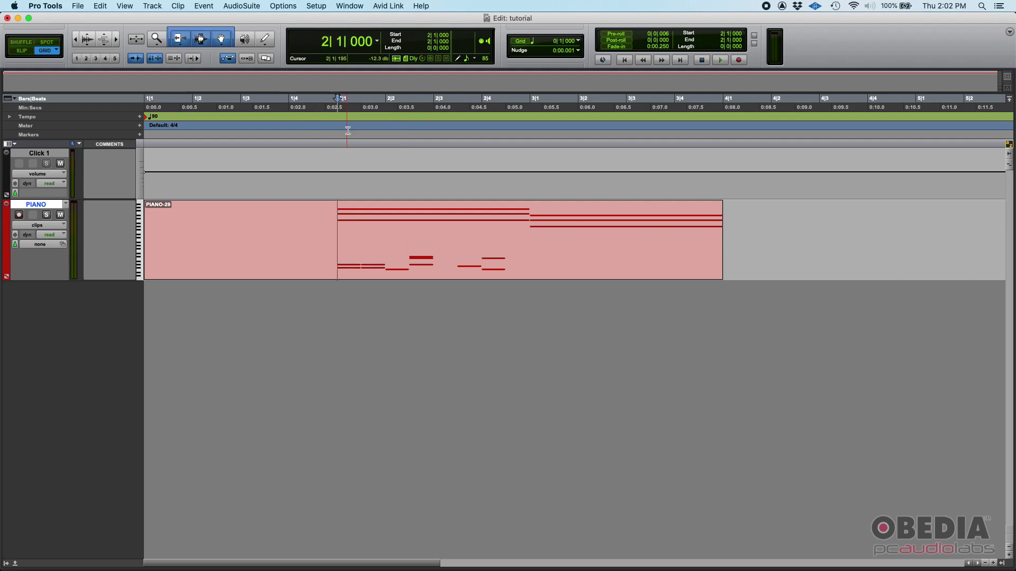
{"action": "left_click", "coordinate": [285, 229]}
{"action": "left_click", "coordinate": [338, 214]}
{"action": "left_click_drag", "start_coordinate": [339, 208], "coordinate": [156, 211]}
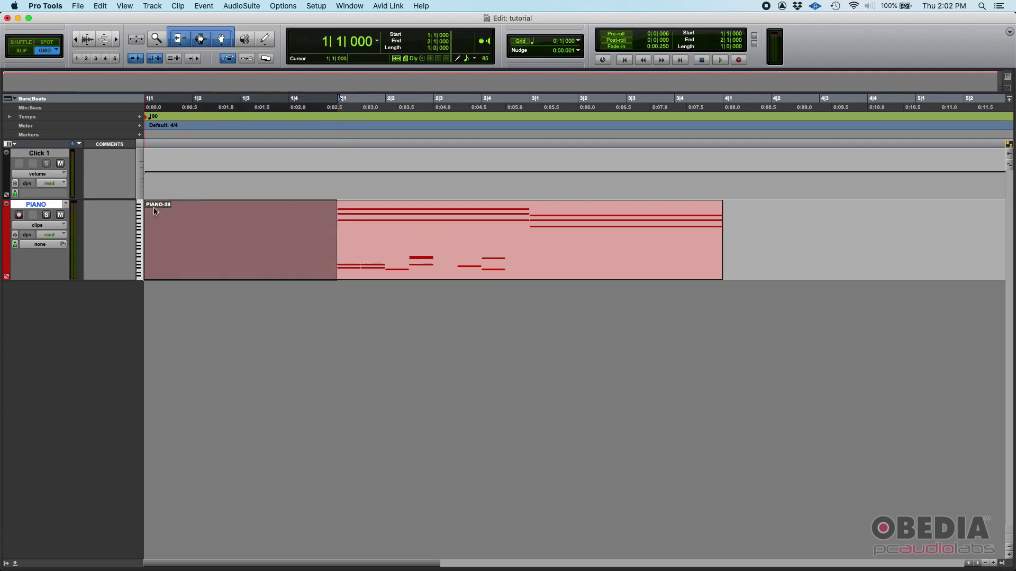
{"action": "left_click", "coordinate": [337, 209]}
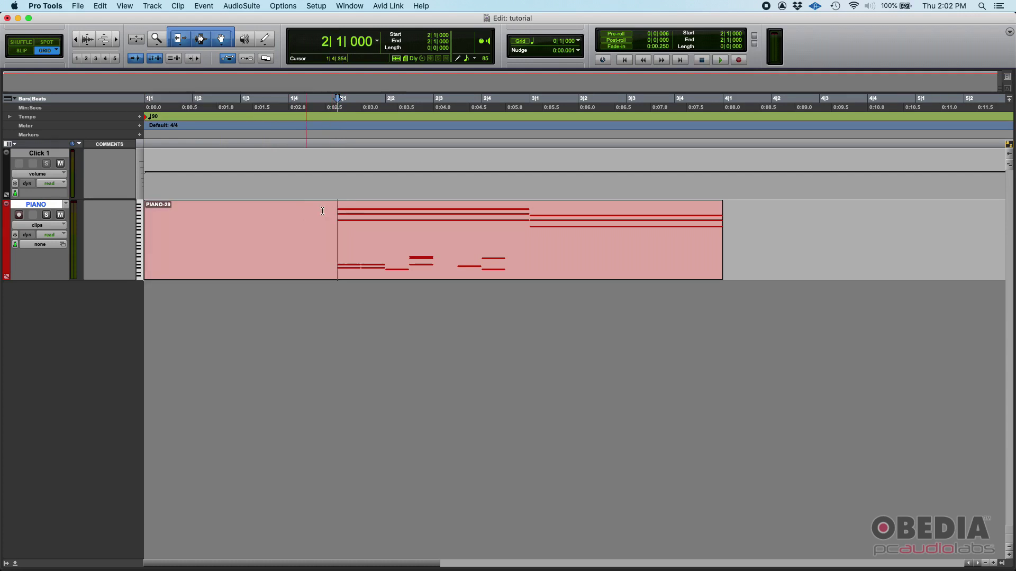
{"action": "left_click", "coordinate": [45, 50]}
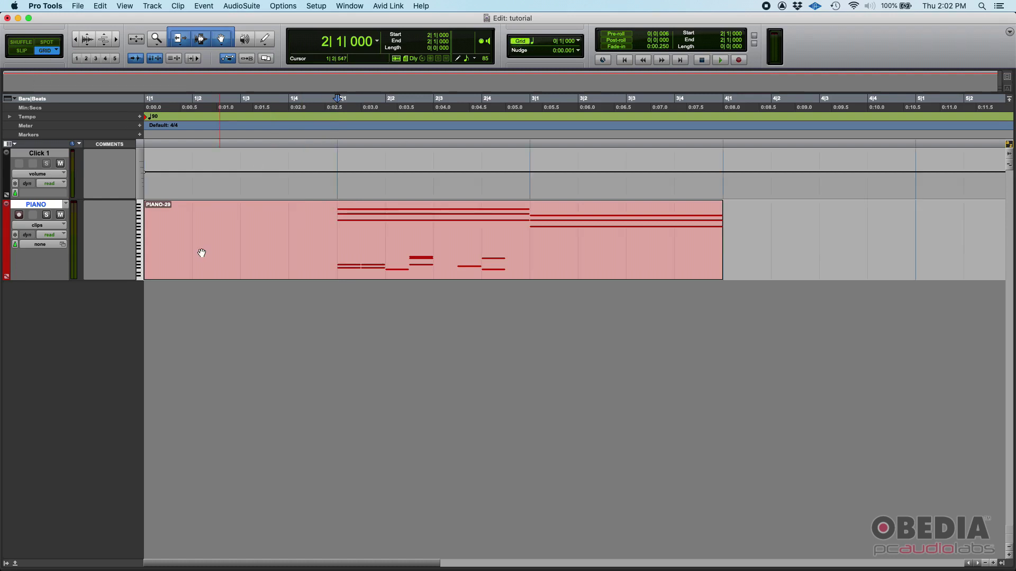
Step: Return the edit point from 1|4 to bar 2 and bring up the Event menu
{"action": "left_click", "coordinate": [290, 215]}
{"action": "left_click", "coordinate": [337, 213]}
{"action": "left_click", "coordinate": [204, 6]}
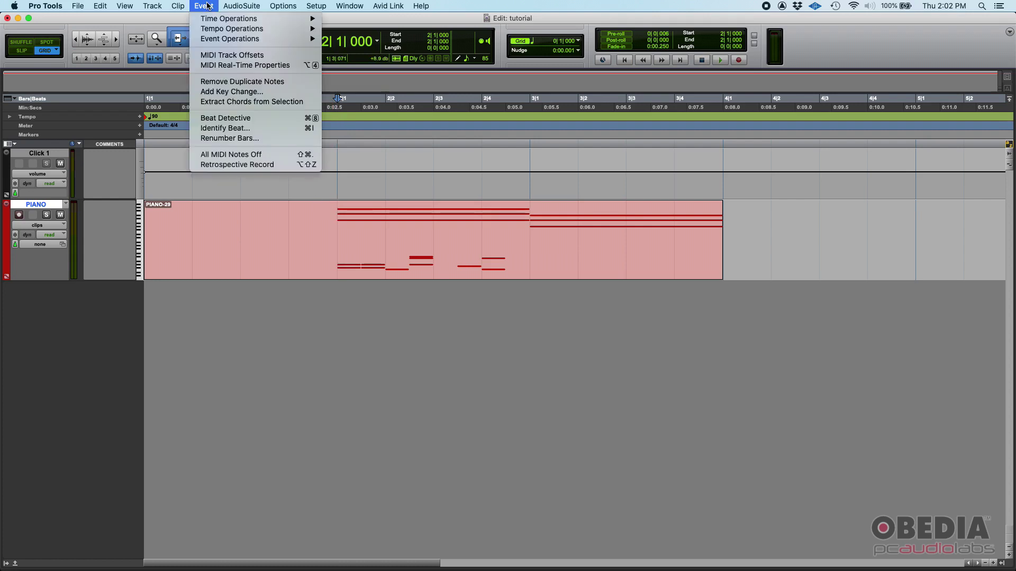
Step: In Renumber Bars, enter bar 2 as the bar to become bar 1, and apply
{"action": "left_click", "coordinate": [226, 138]}
{"action": "left_click_drag", "start_coordinate": [487, 179], "coordinate": [438, 142]}
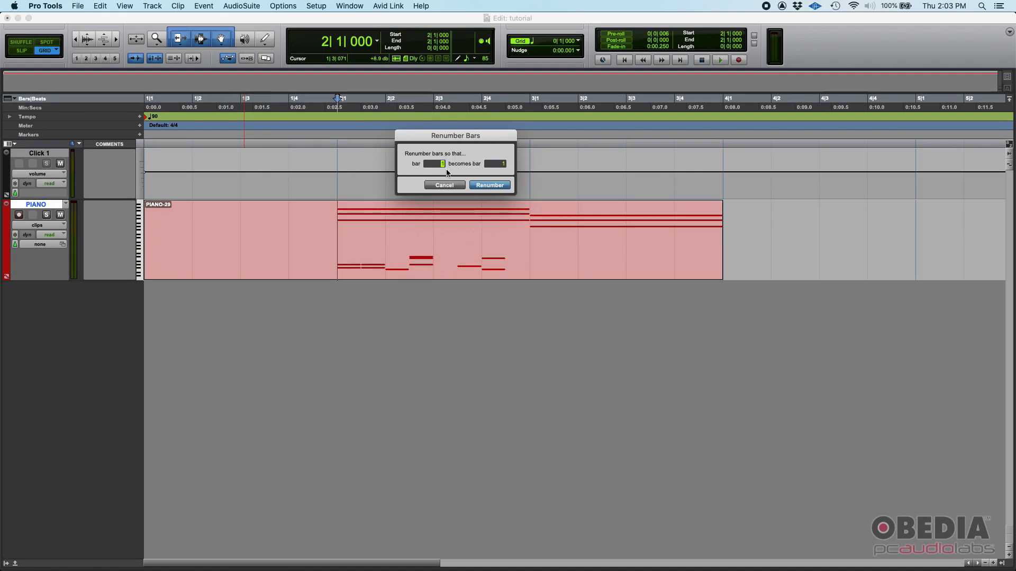
{"action": "type", "text": "2"}
{"action": "left_click_drag", "start_coordinate": [448, 139], "coordinate": [529, 139]}
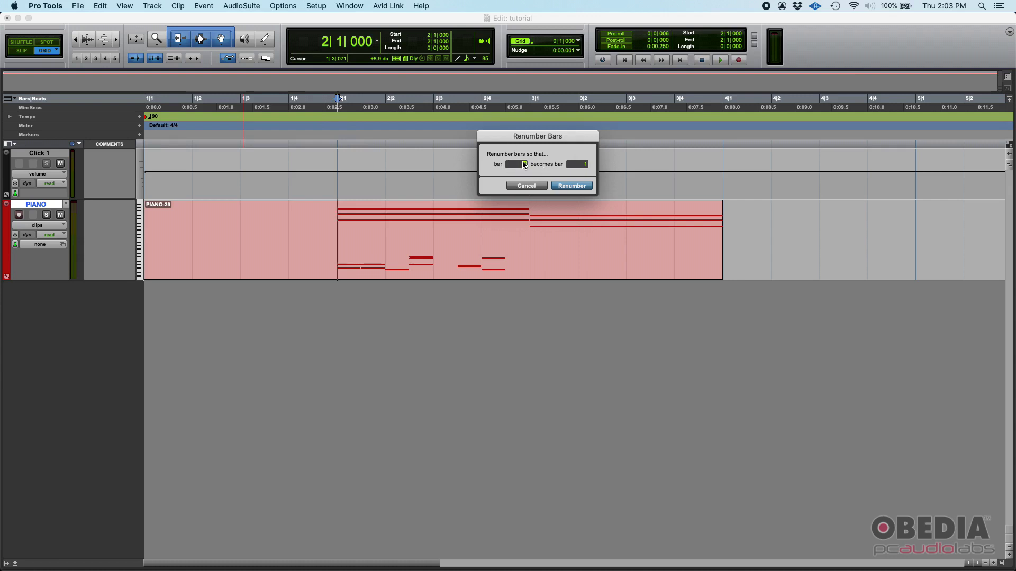
{"action": "left_click", "coordinate": [569, 187]}
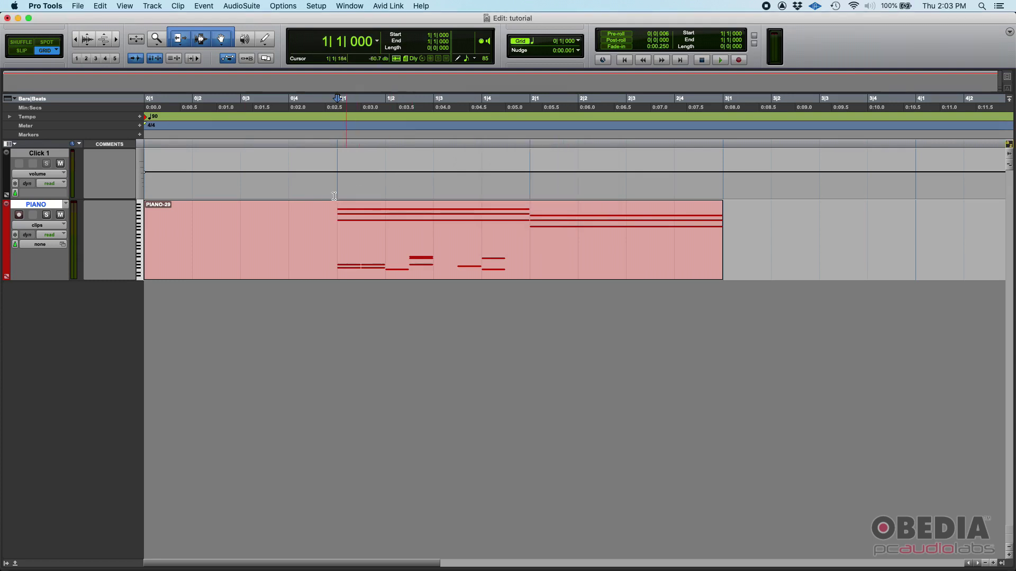
{"action": "left_click", "coordinate": [289, 195]}
{"action": "left_click", "coordinate": [771, 211]}
{"action": "left_click_drag", "start_coordinate": [333, 207], "coordinate": [151, 207]}
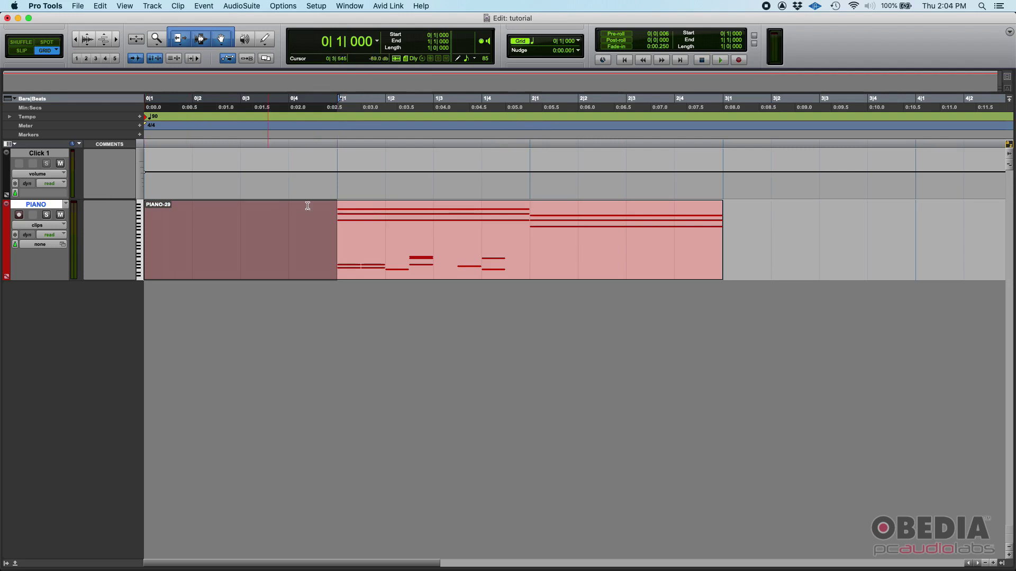
{"action": "left_click", "coordinate": [153, 215]}
{"action": "key", "text": "Tab"}
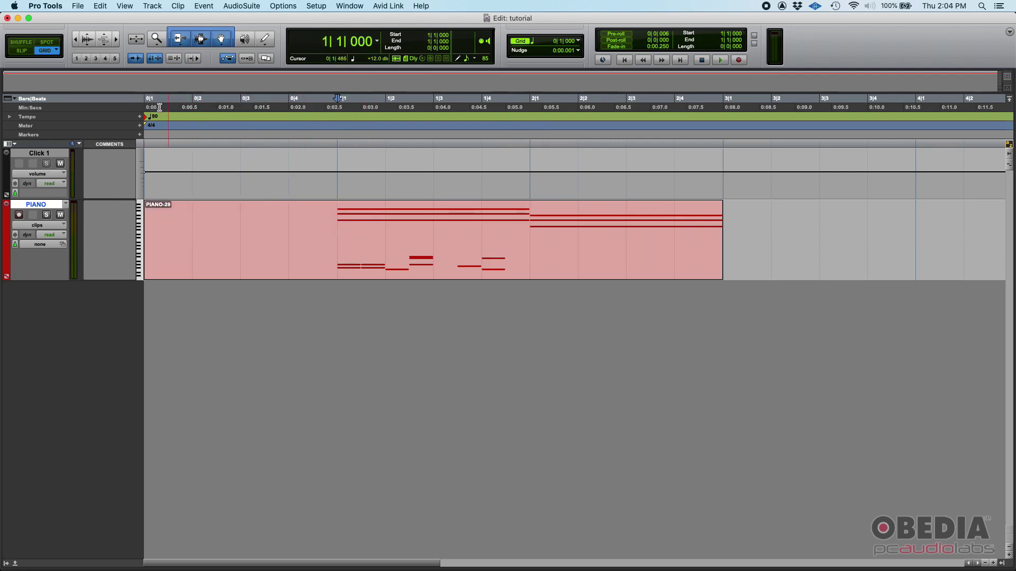
{"action": "left_click", "coordinate": [290, 98]}
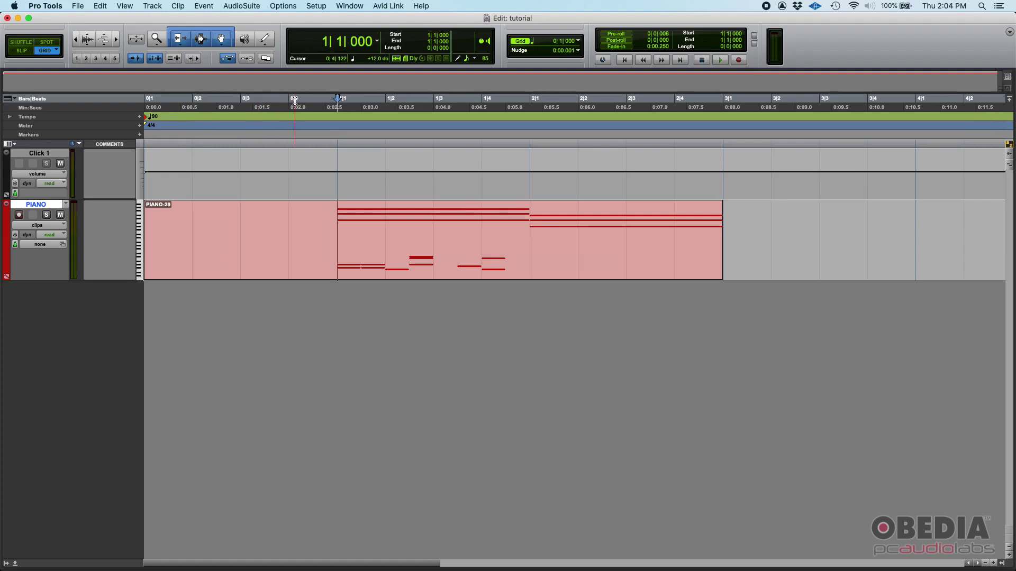
{"action": "left_click", "coordinate": [339, 207]}
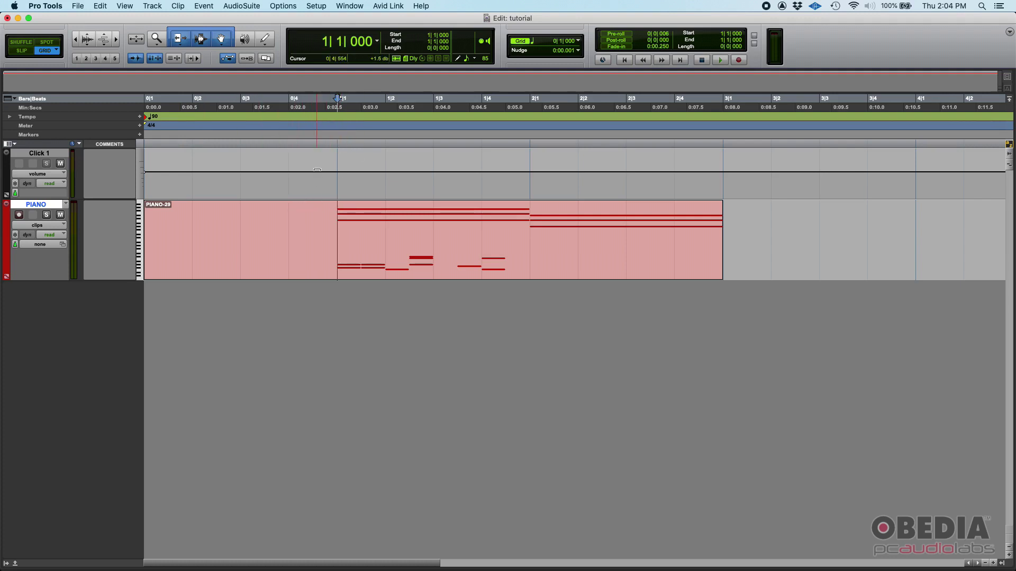